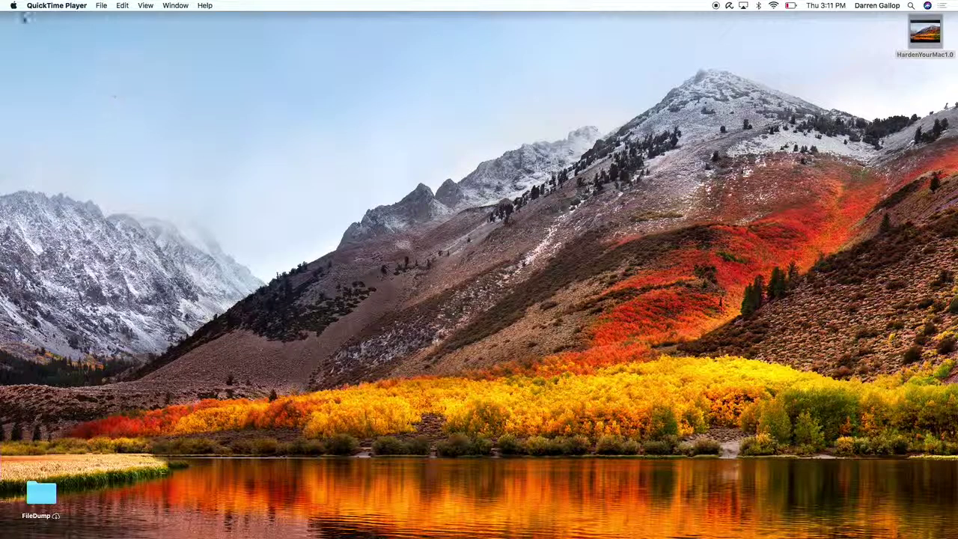
- Open the Apple menu from the menu bar
left_click(14, 6)
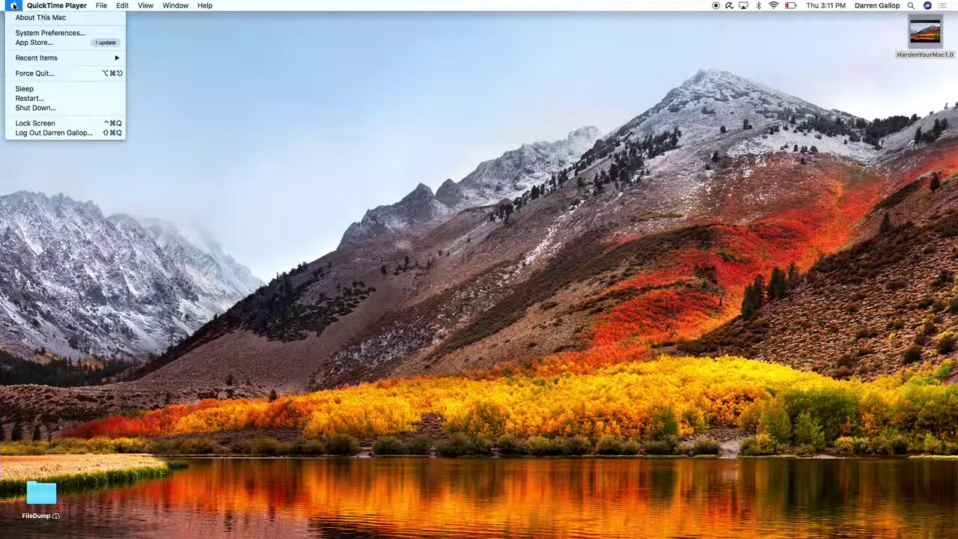
left_click(40, 18)
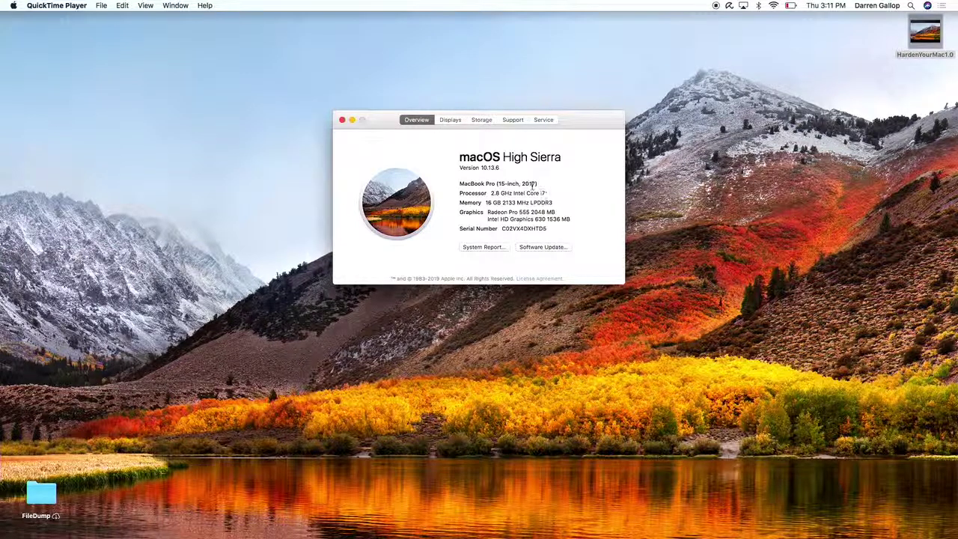
left_click(342, 121)
mouse_move(674, 518)
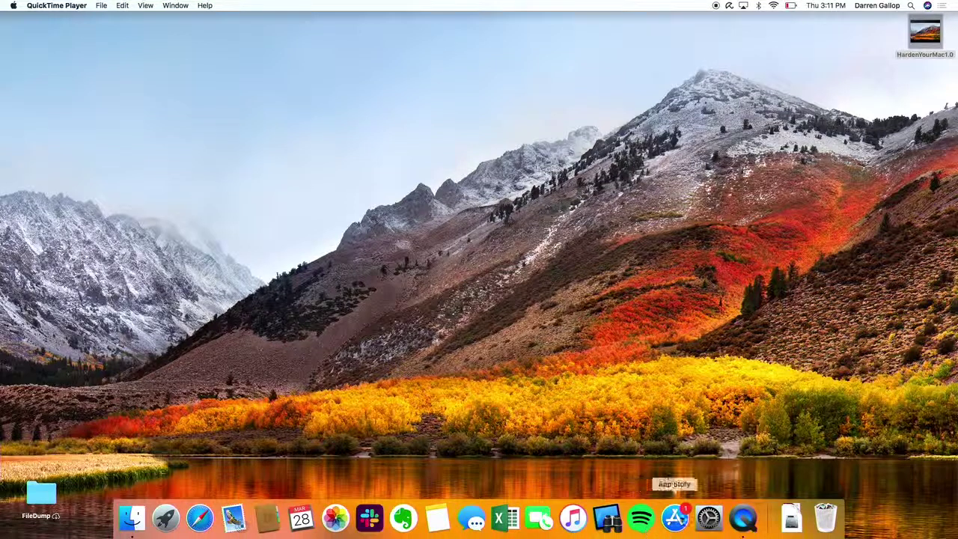
- Launch App Store and list pending updates: Safari 12.1 and Security Update 2019-002
left_click(674, 518)
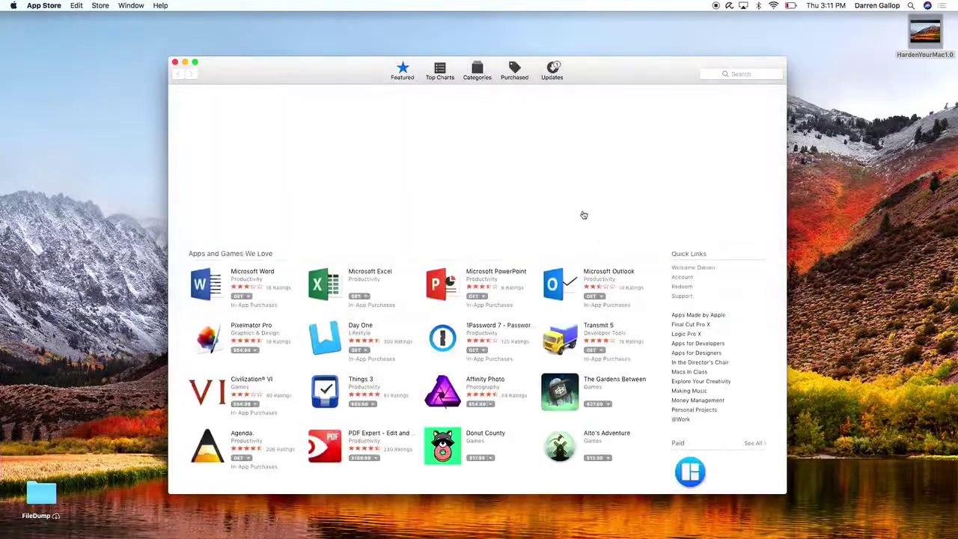
left_click(552, 69)
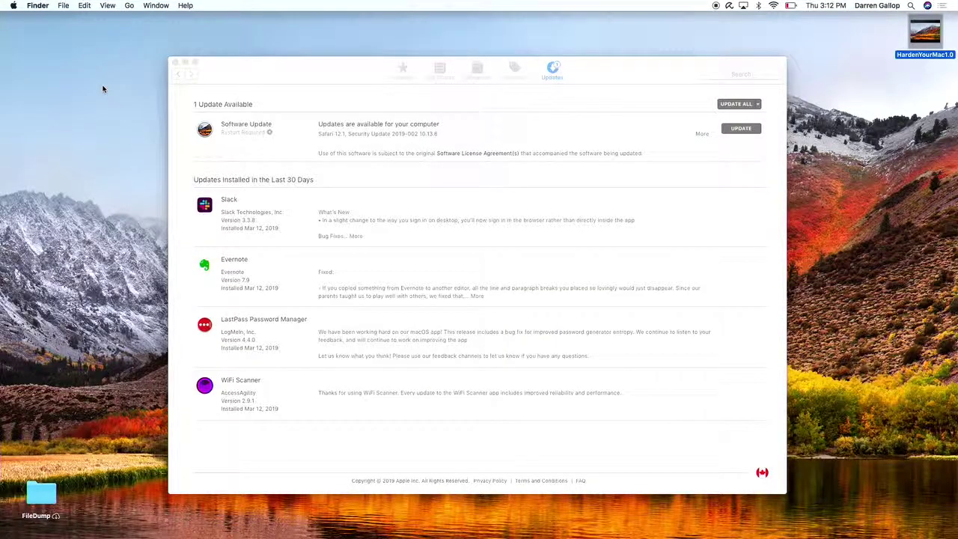
- Open the Applications folder and scroll through the installed apps
key("super+shift+a")
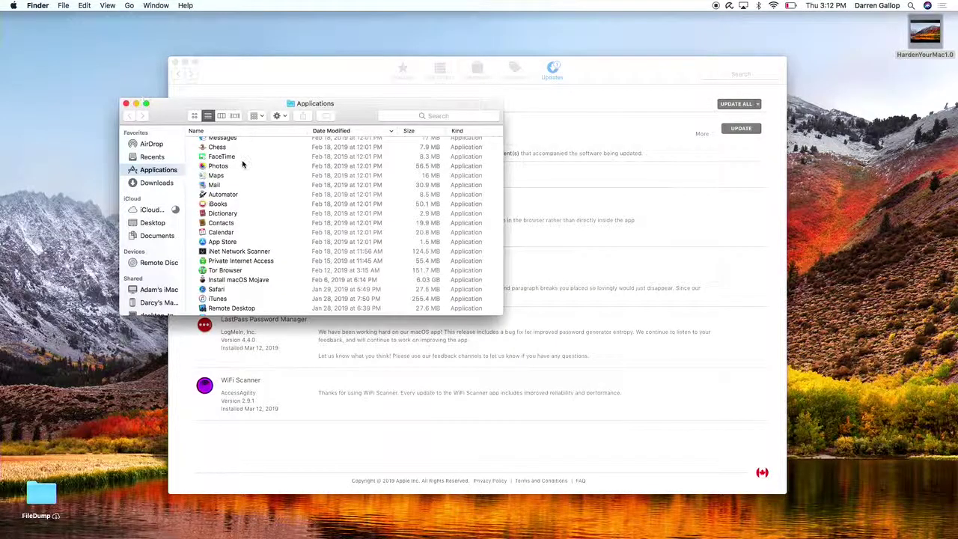
scroll(241, 164, "up", 5)
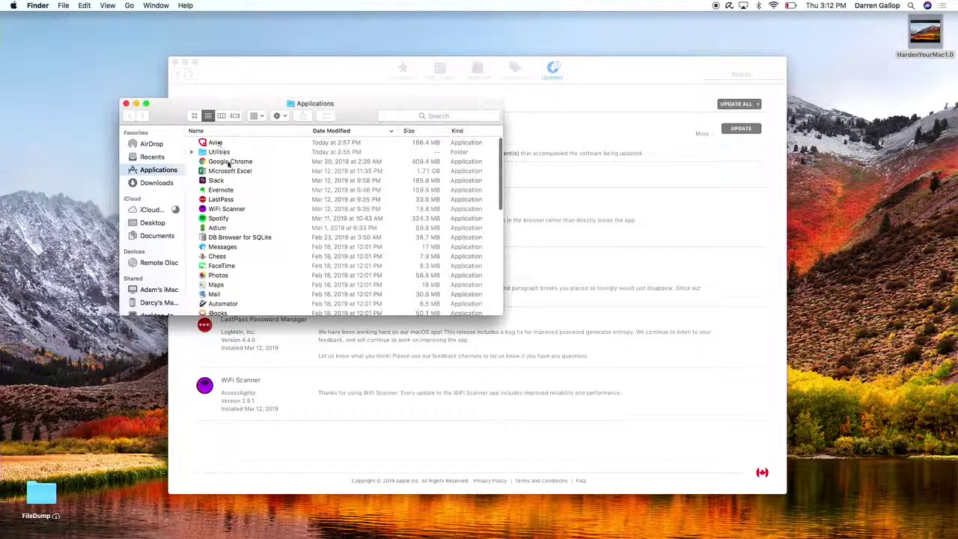
scroll(228, 165, "down", 4)
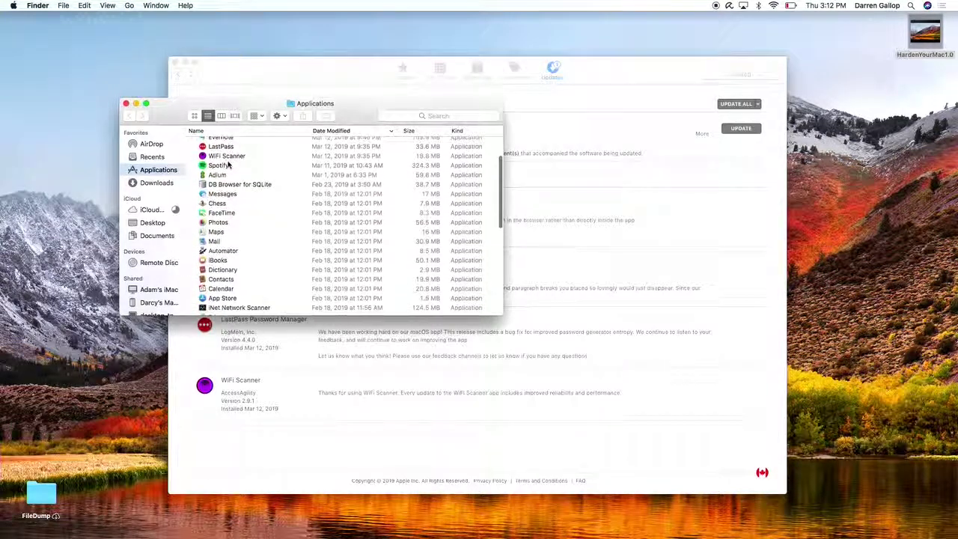
scroll(228, 165, "down", 4)
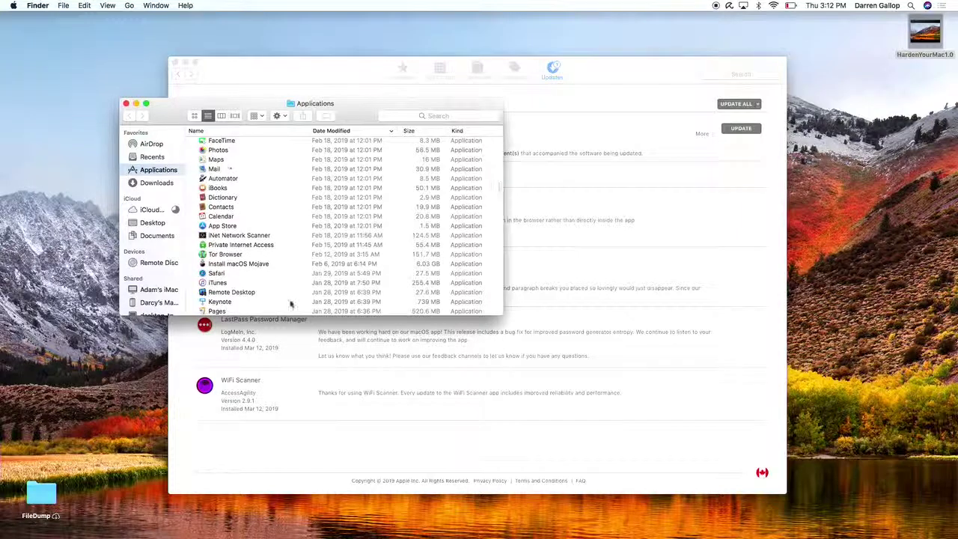
scroll(284, 297, "down", 6)
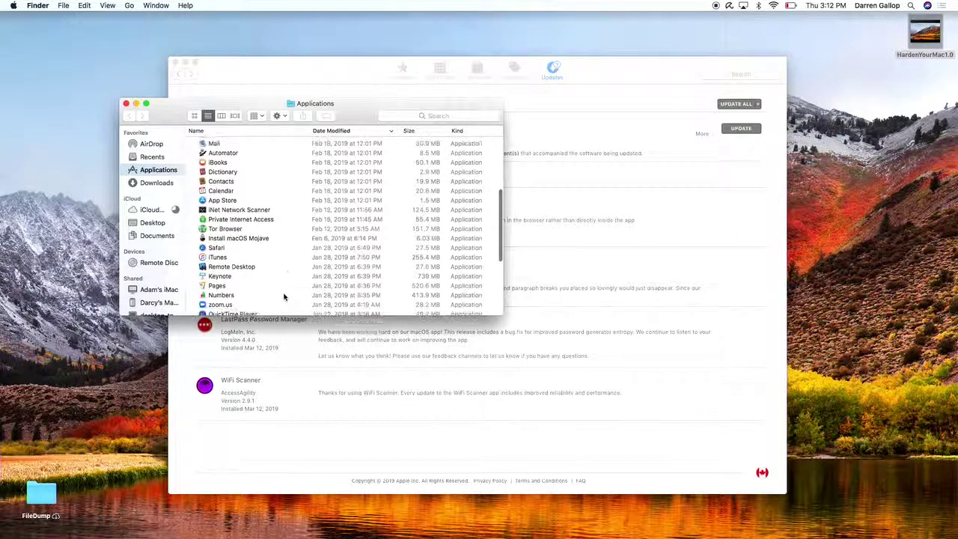
scroll(284, 297, "down", 5)
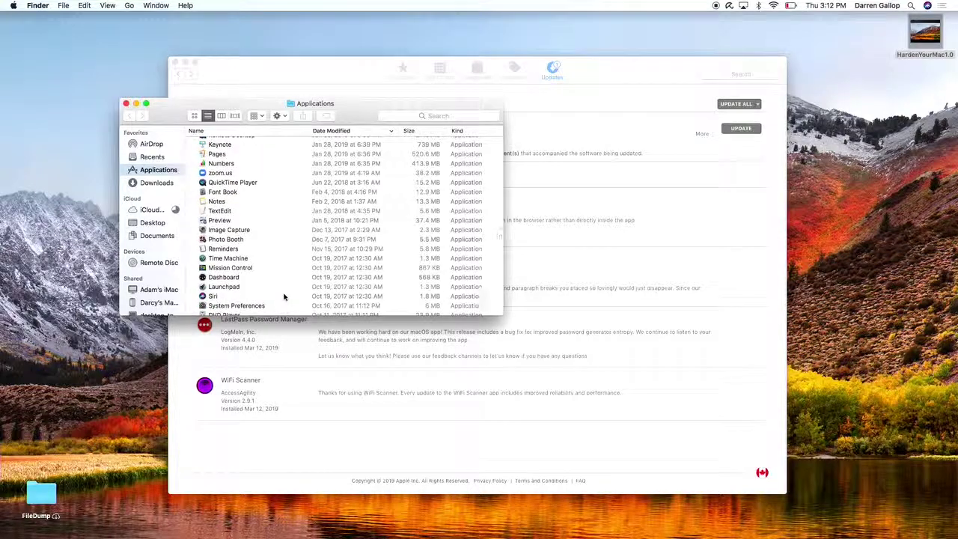
scroll(271, 282, "down", 2)
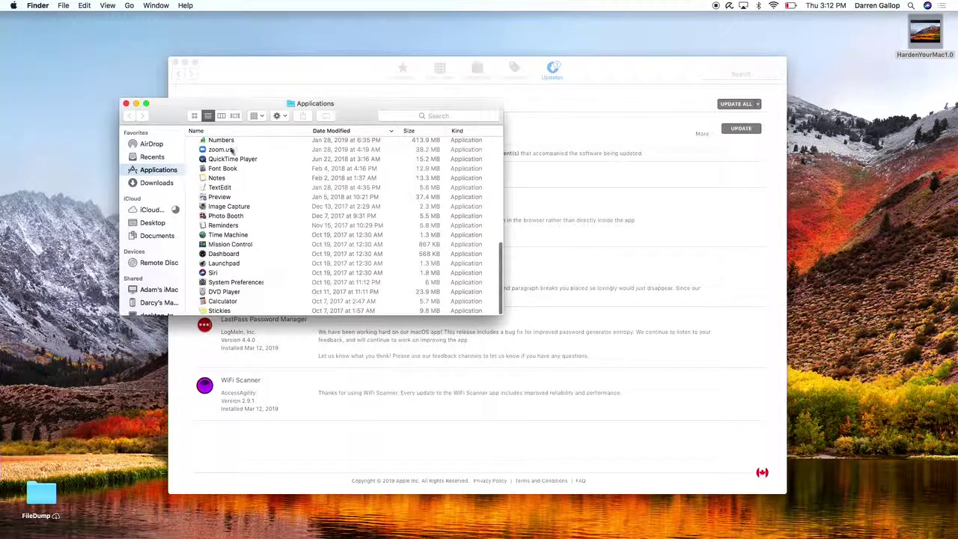
- Close the Applications window and quit App Store
left_click(126, 103)
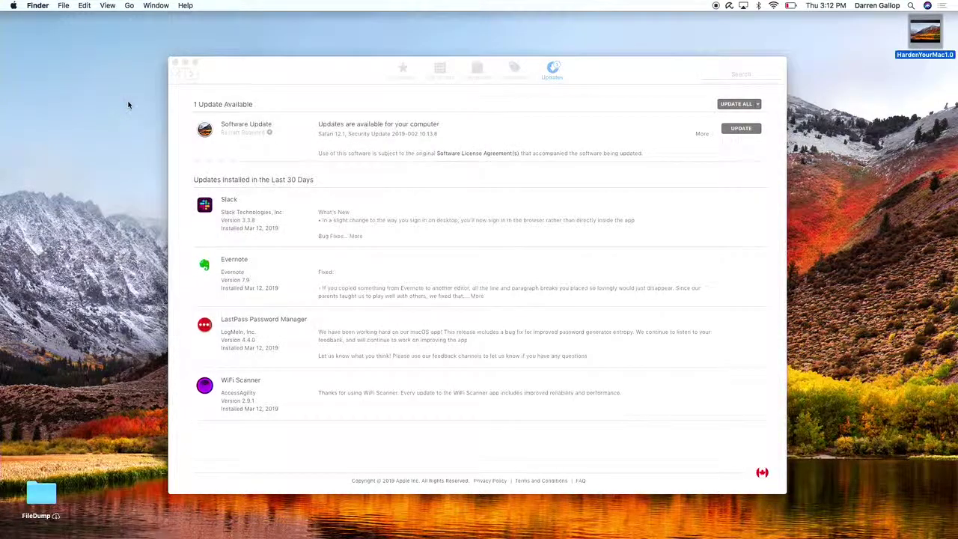
left_click(263, 75)
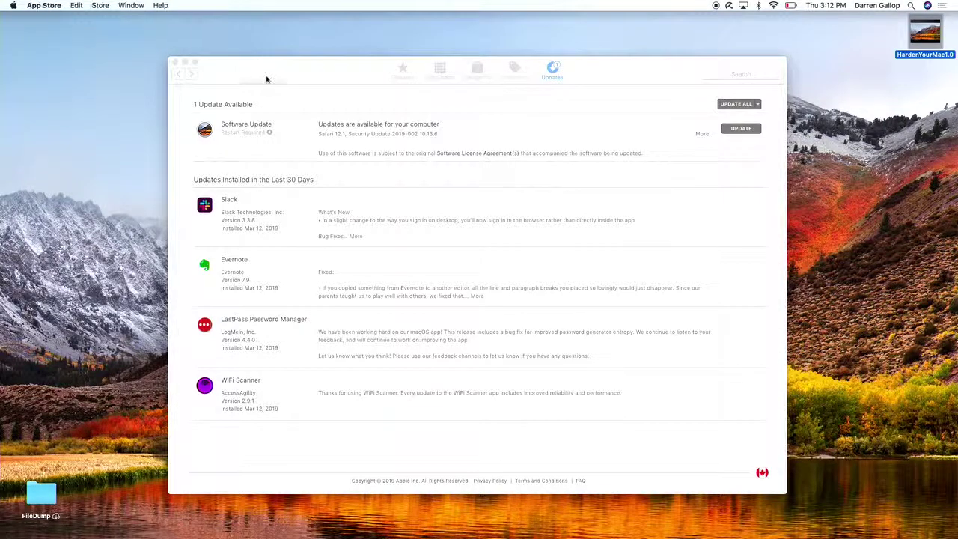
key("cmd+q")
- Launch System Preferences from the Dock and visit the Desktop & Screen Saver pane
mouse_move(389, 534)
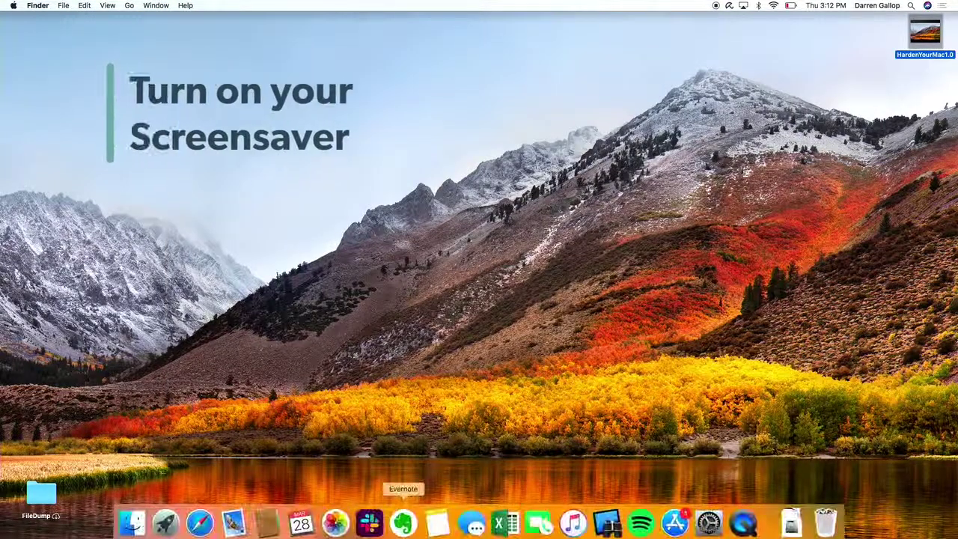
left_click(715, 528)
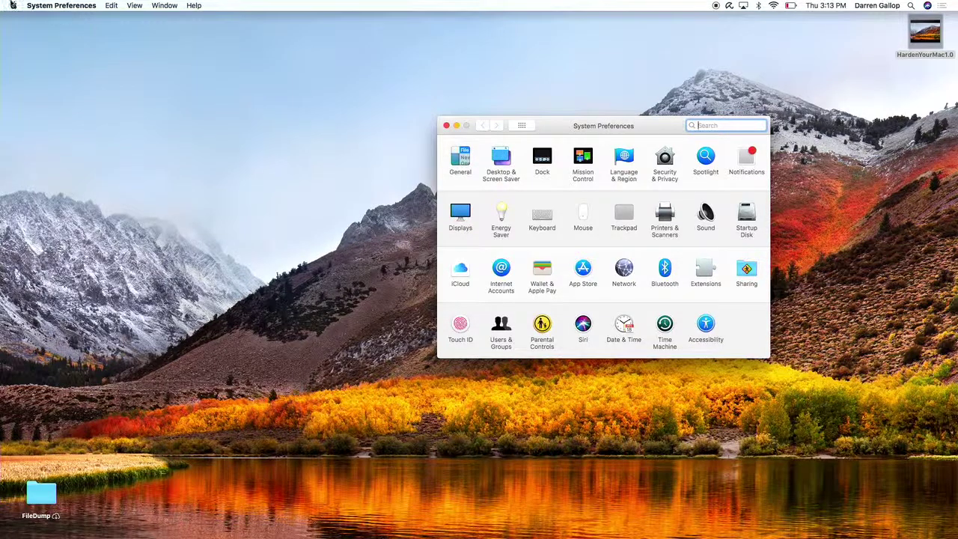
left_click(13, 4)
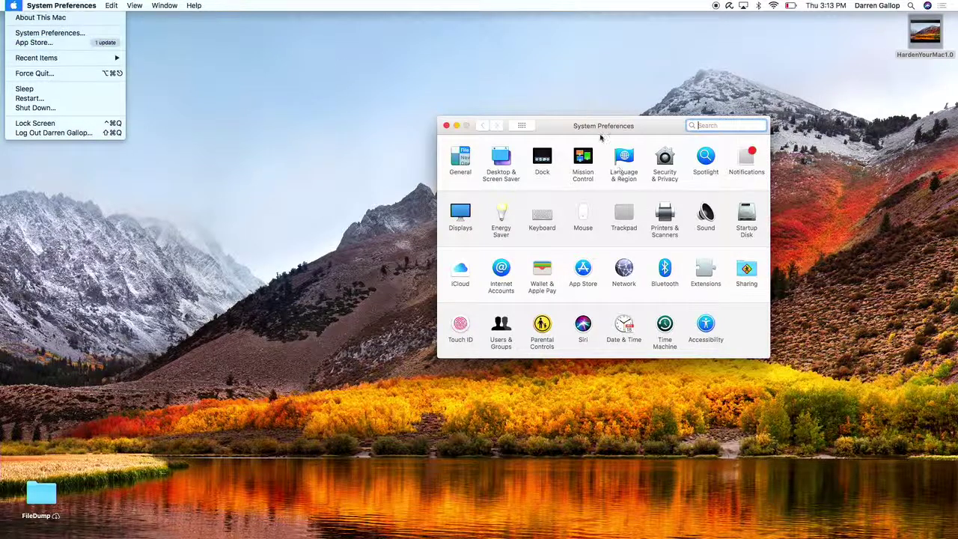
left_click(595, 130)
left_click(500, 158)
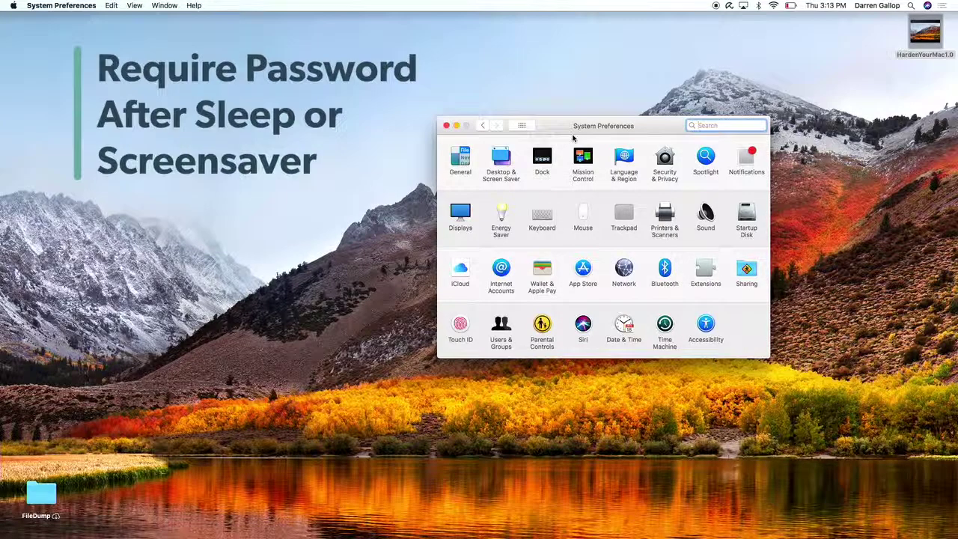
- Confirm Security & Privacy requires a password 5 seconds after sleep, then view FileVault
left_click(664, 158)
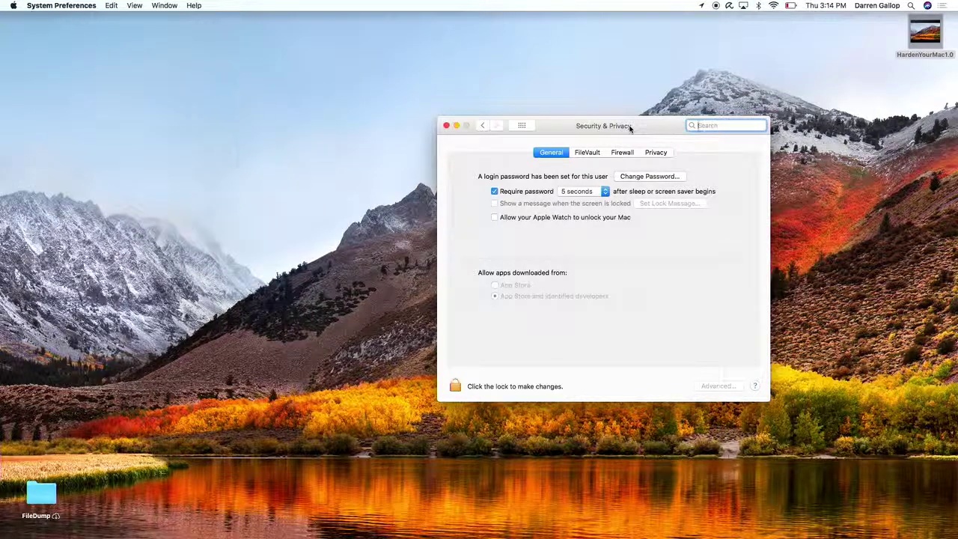
left_click(512, 139)
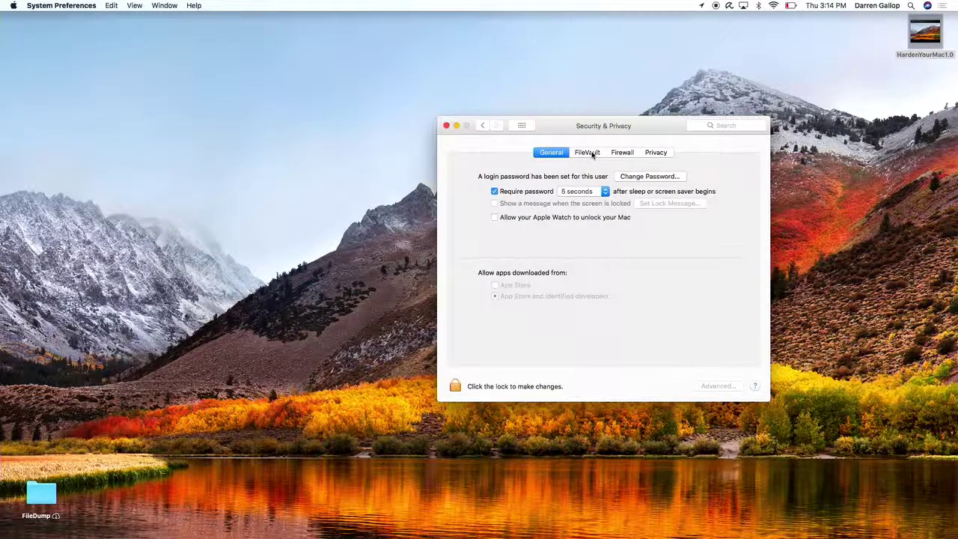
left_click(593, 154)
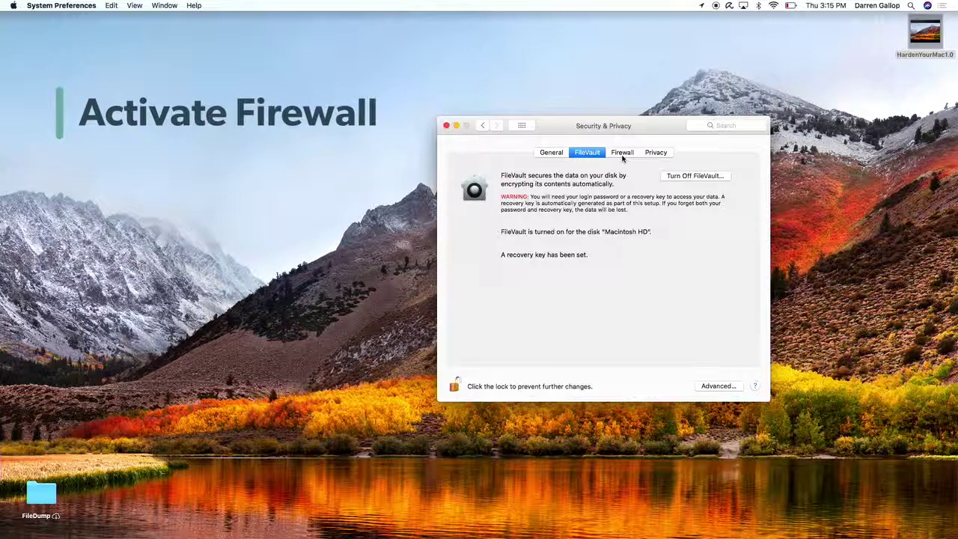
- Turn the firewall on, review its incoming-connection options, then go to the Privacy tab
left_click(621, 153)
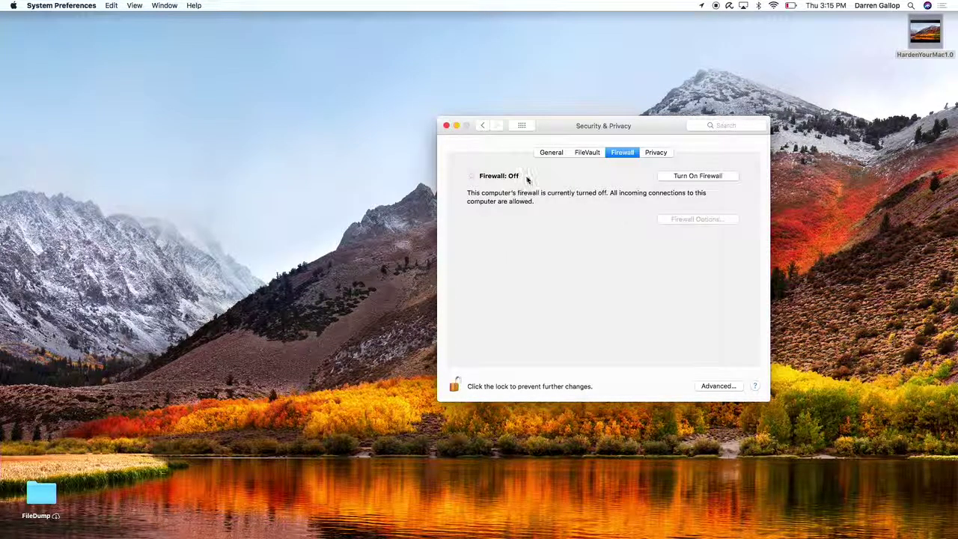
left_click(690, 177)
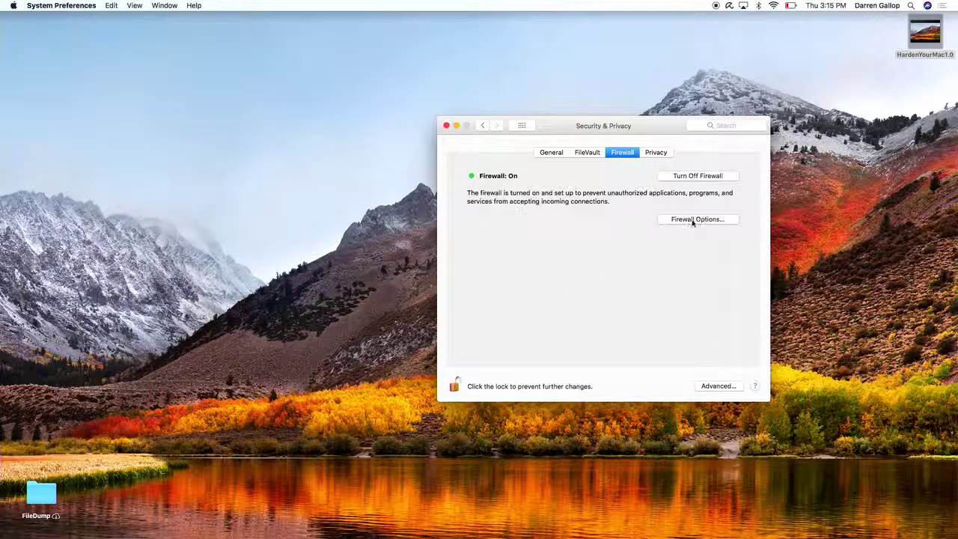
left_click(692, 219)
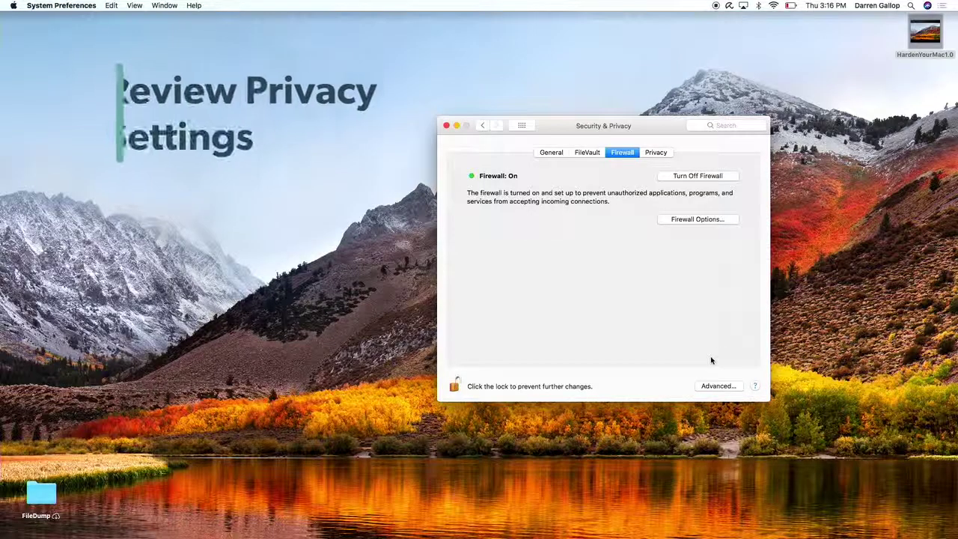
left_click(651, 154)
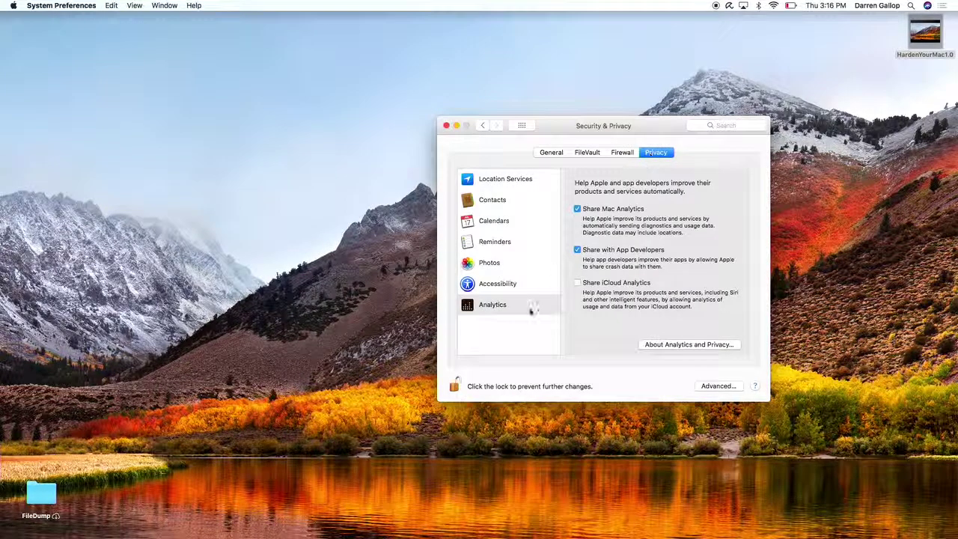
- Review app access for Location Services, Contacts, Calendars, Reminders, Photos and Accessibility
left_click(503, 179)
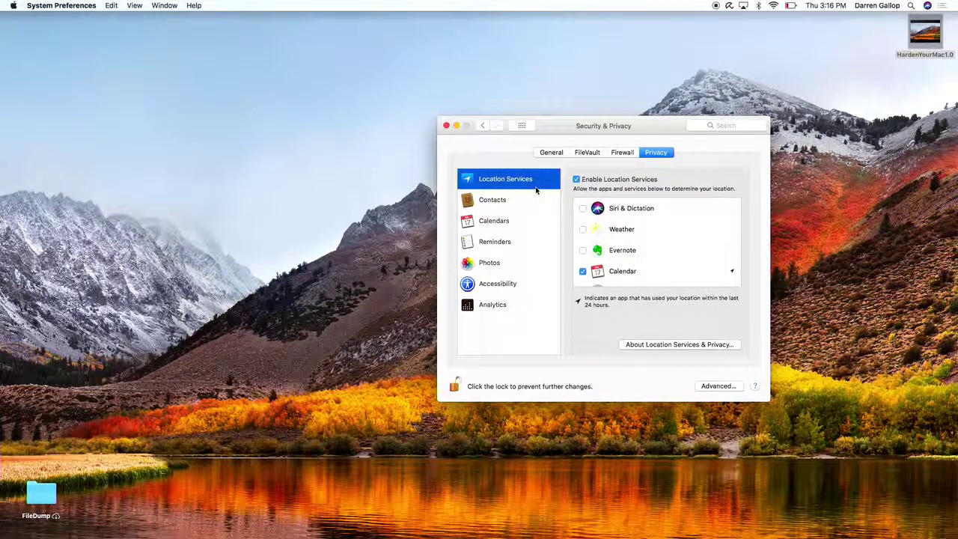
scroll(636, 250, "down", 2)
scroll(637, 249, "down", 2)
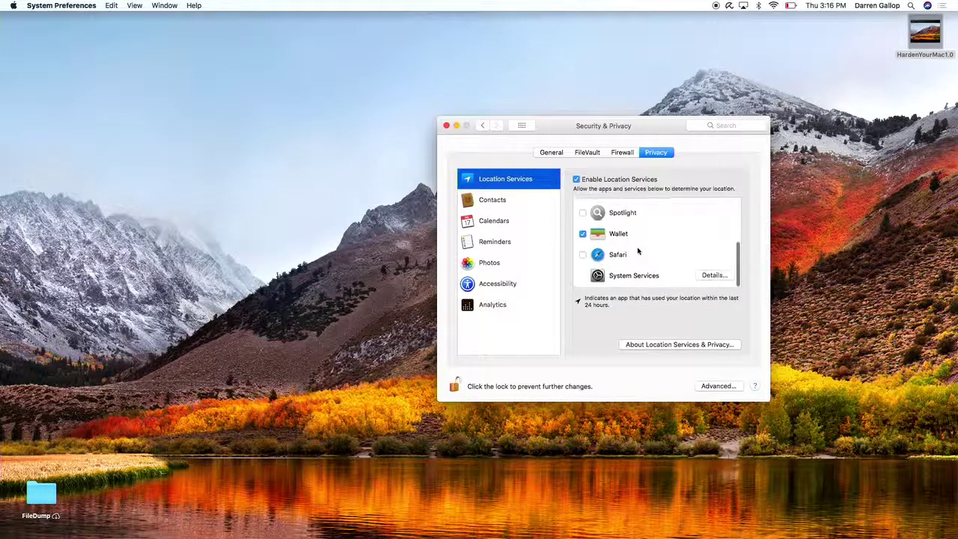
scroll(621, 242, "up", 3)
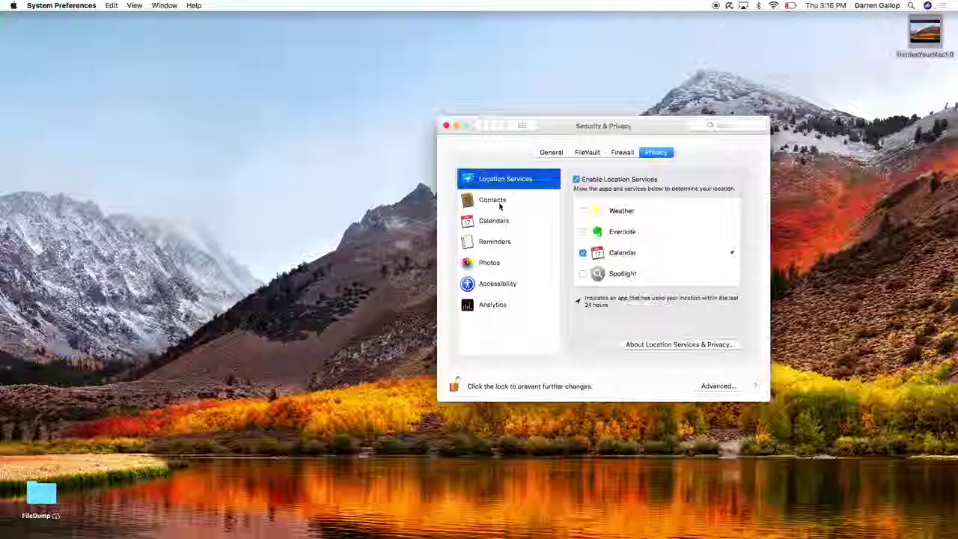
left_click(492, 201)
left_click(494, 222)
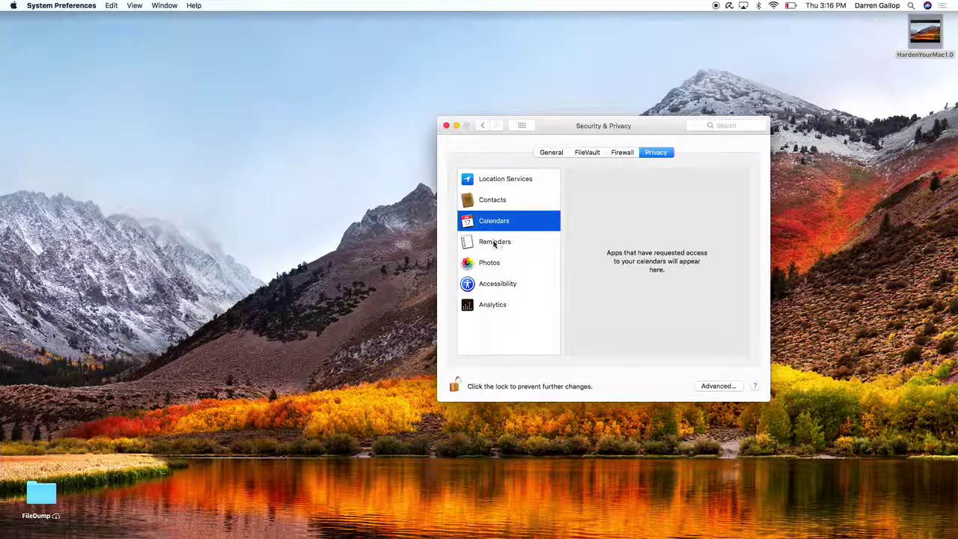
left_click(494, 243)
left_click(490, 286)
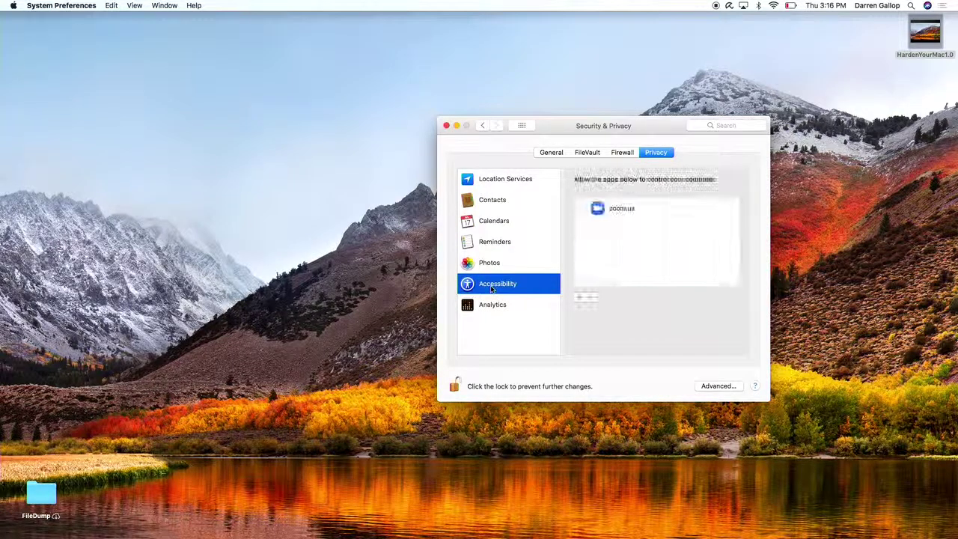
left_click(491, 308)
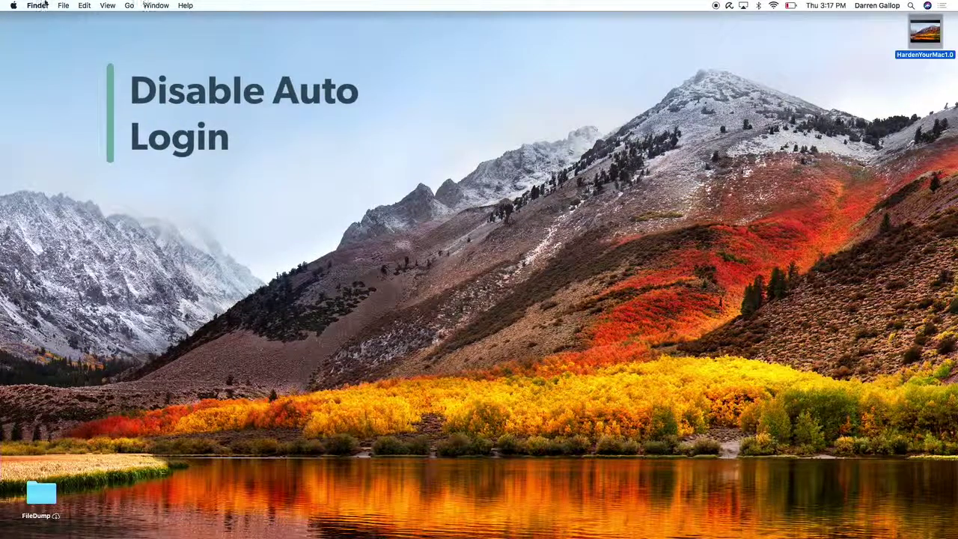
- Confirm Users & Groups Login Options show automatic login Off, then return to Show All
left_click(13, 5)
left_click(33, 36)
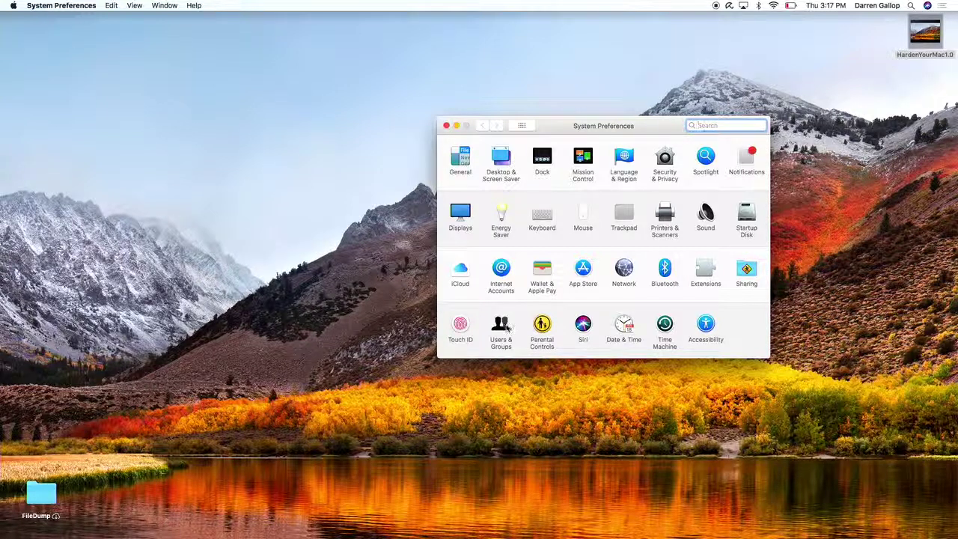
left_click(501, 326)
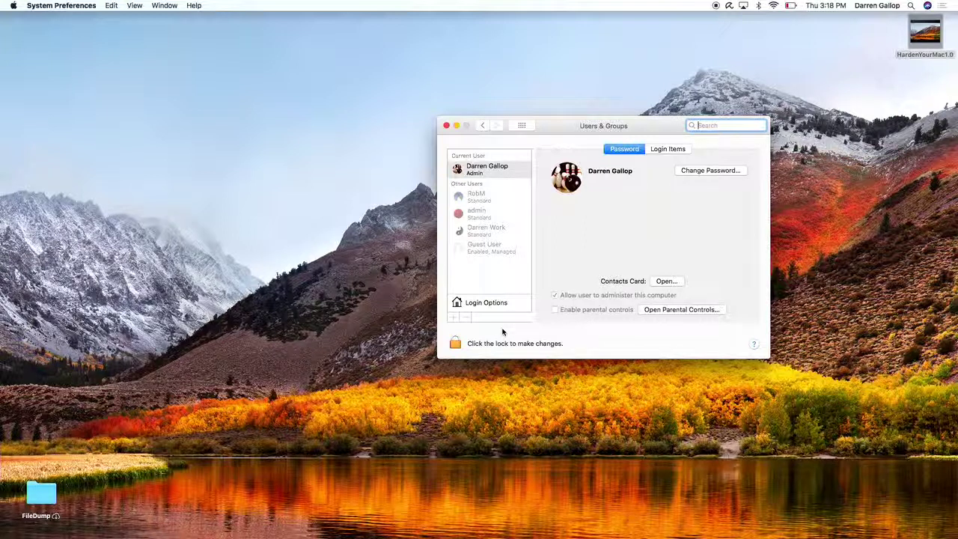
left_click(479, 307)
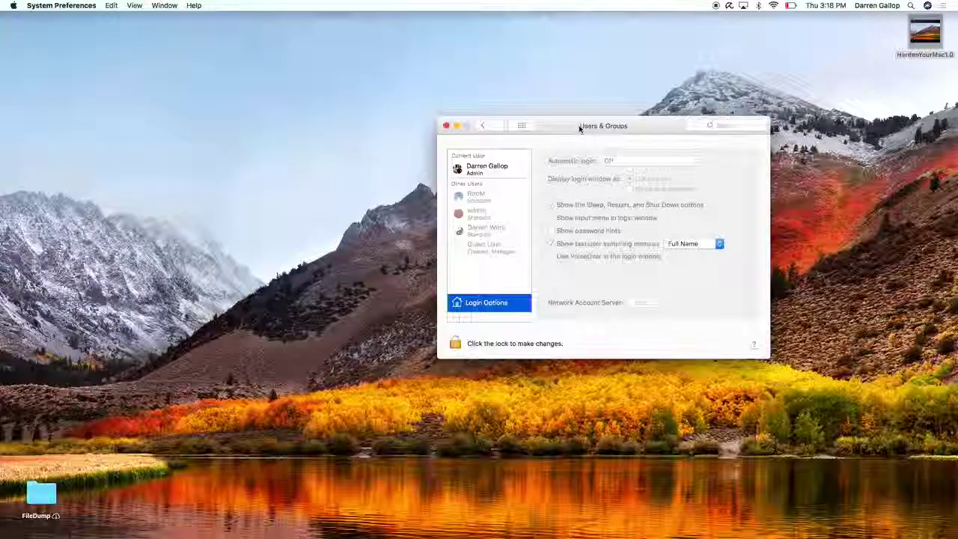
left_click(522, 126)
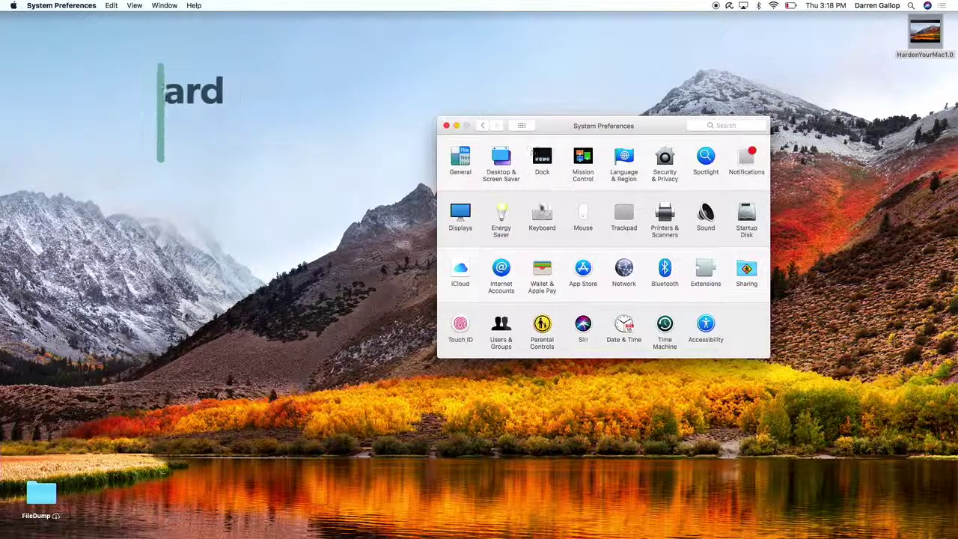
- Unlock Users & Groups by entering the administrator password
left_click(506, 330)
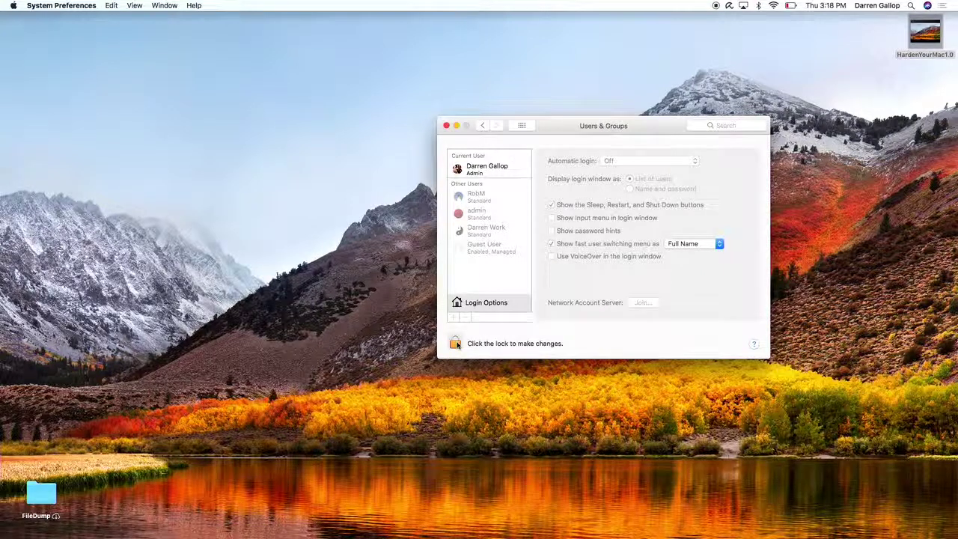
left_click(455, 342)
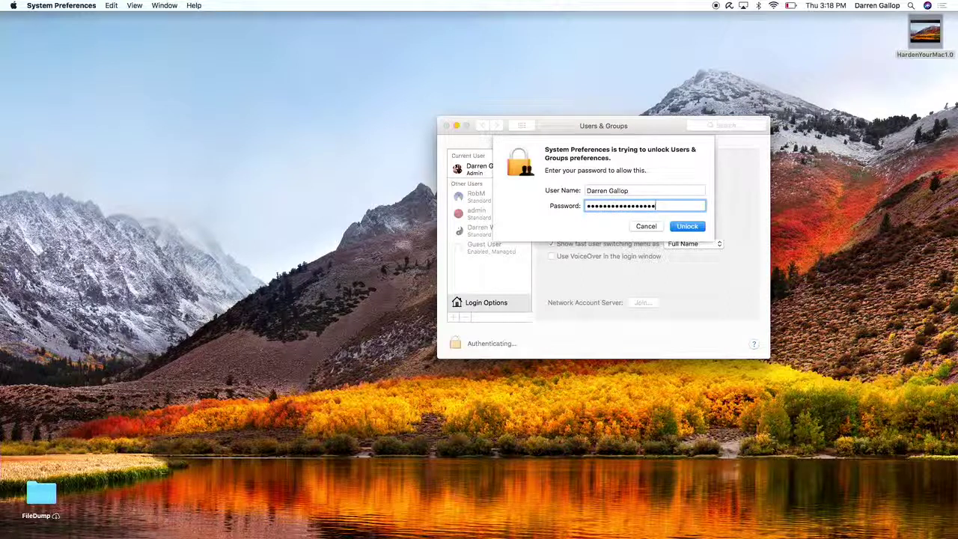
key("Return")
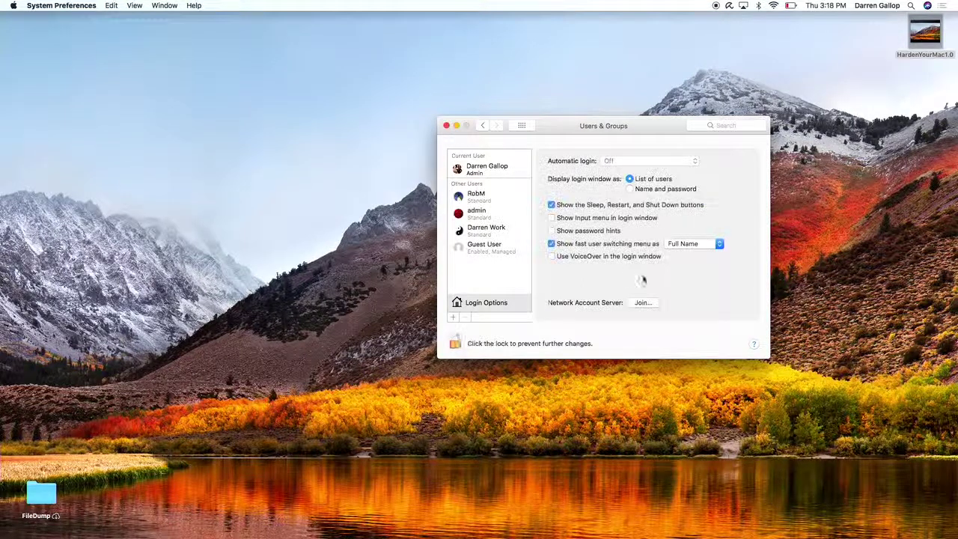
- Add a Standard user, entering its full name, auto-filled account name and verified password
left_click(454, 317)
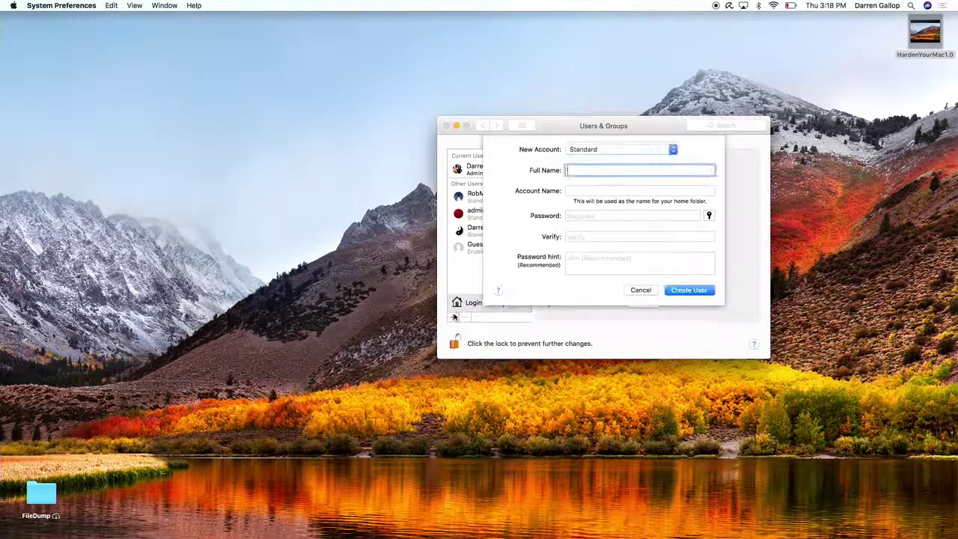
type("Darren Account")
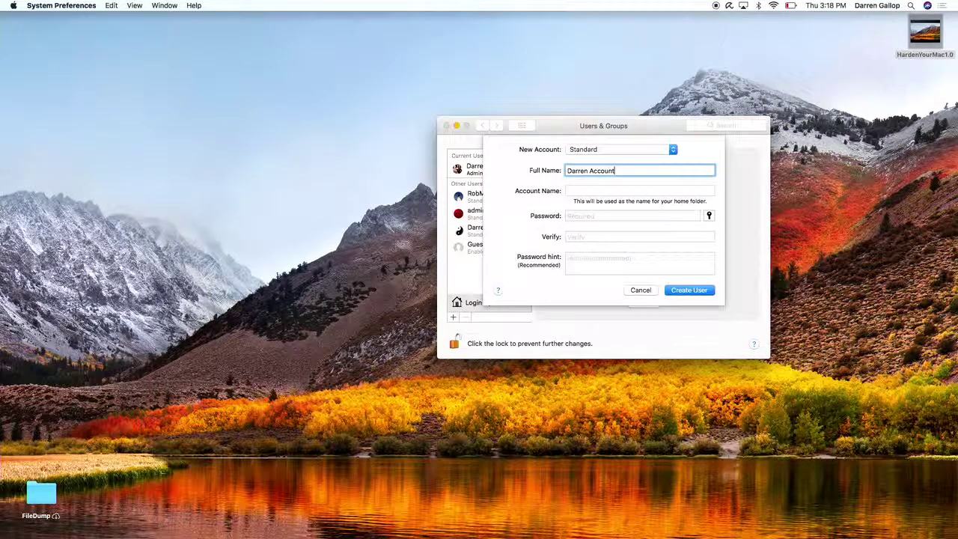
key("Tab")
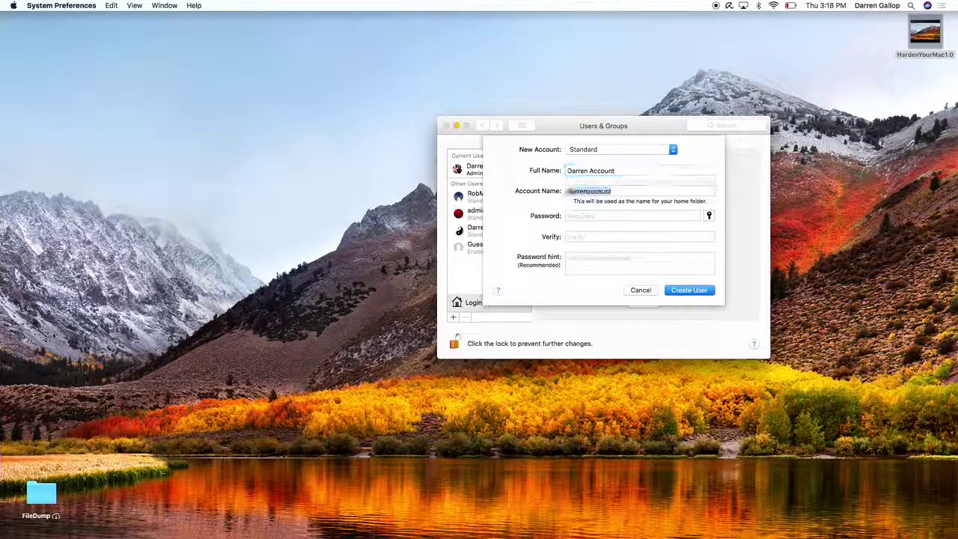
key("Tab")
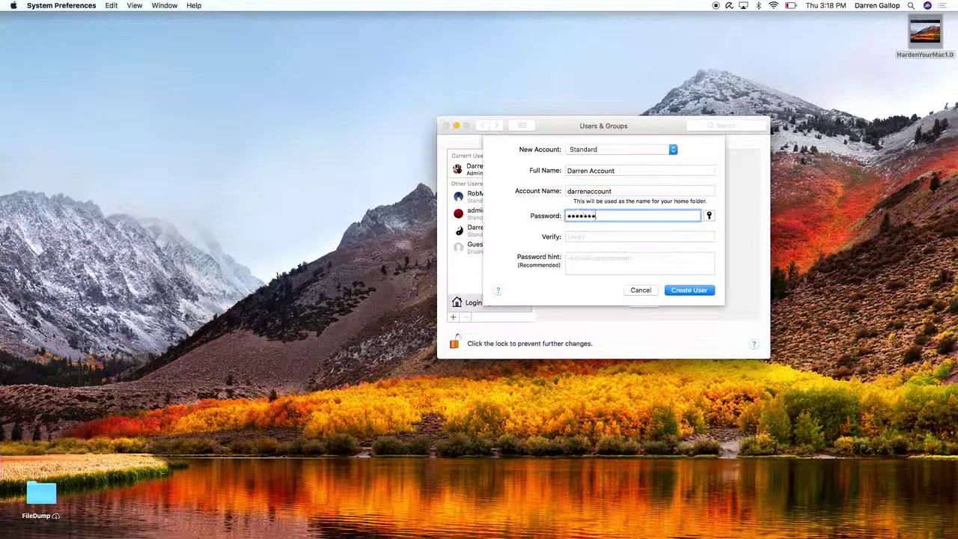
key("Tab")
type("••••")
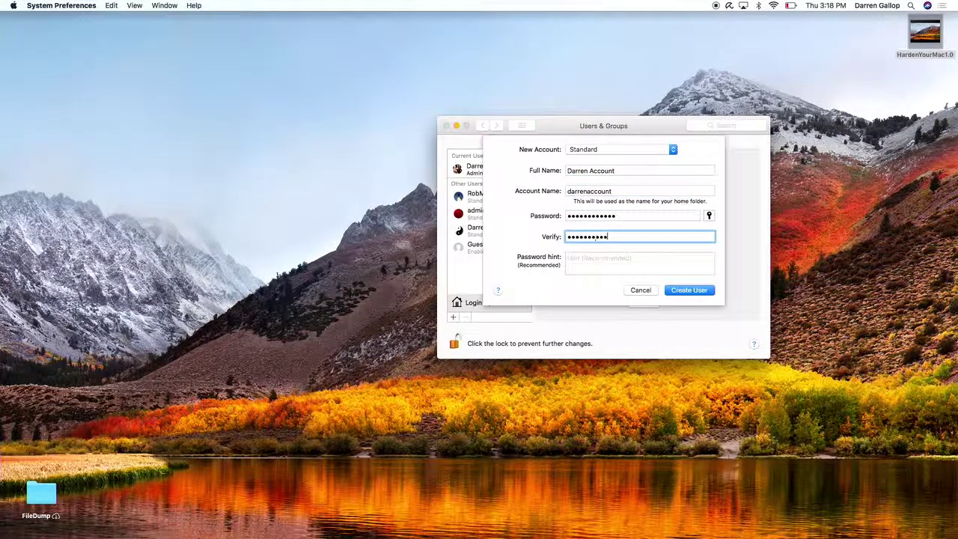
type("••")
key("Return")
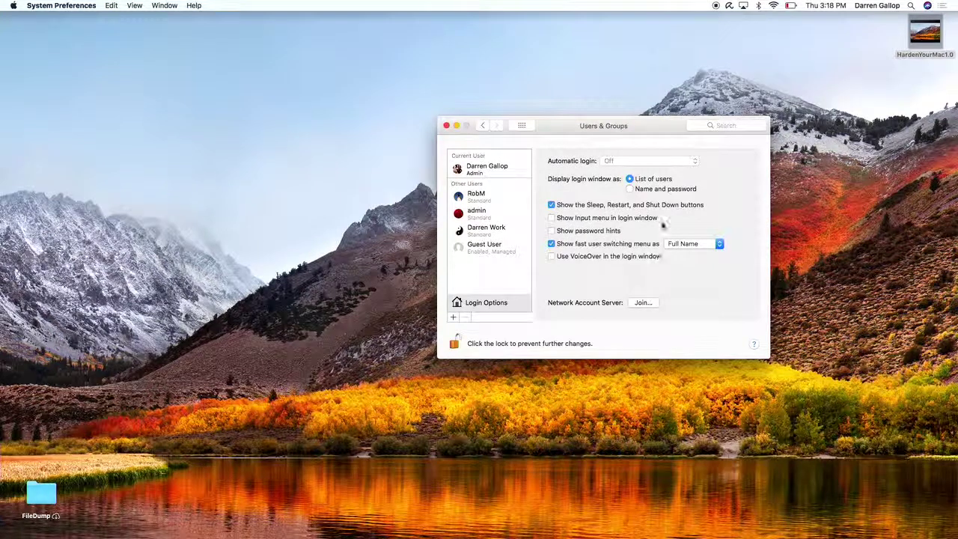
- Check that the new Standard account is listed in the menu bar's fast user switching menu
left_click(875, 5)
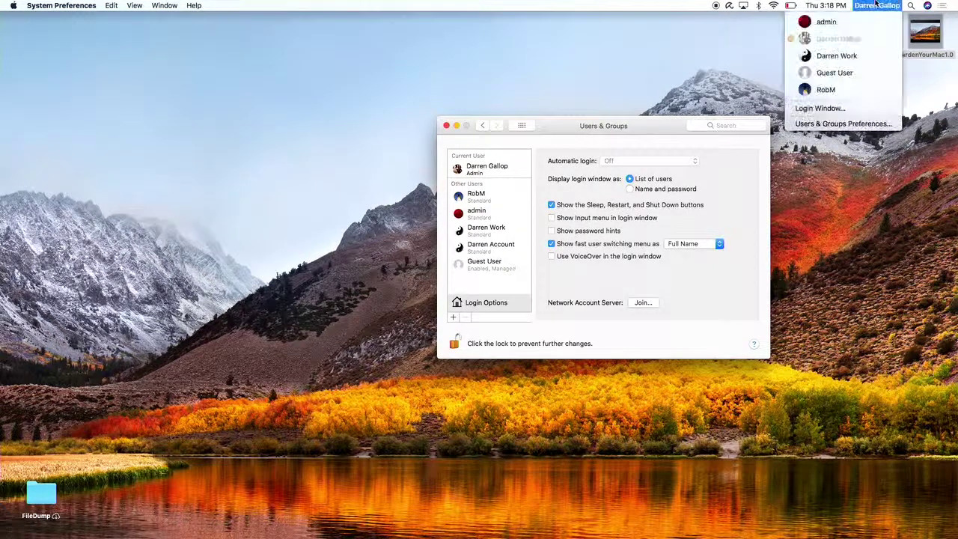
left_click(875, 5)
left_click(875, 6)
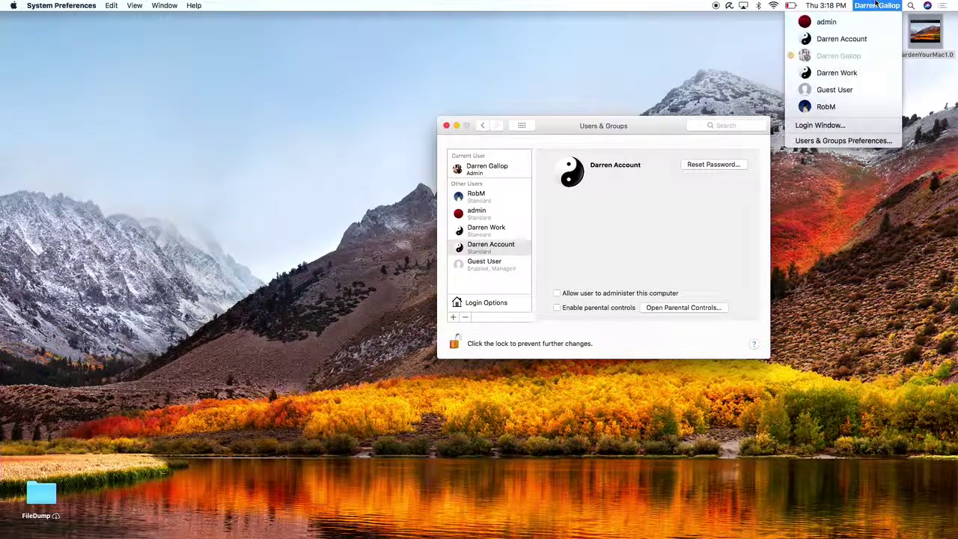